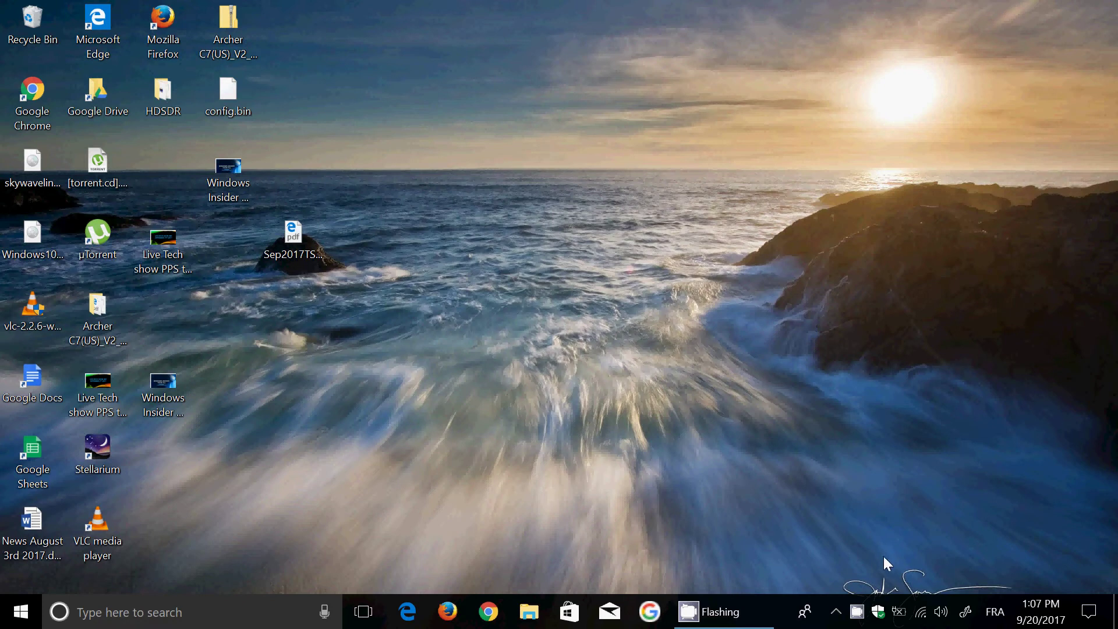
- Launch the security center from the tray and enter Virus & threat protection
{"action": "left_click", "coordinate": [877, 612]}
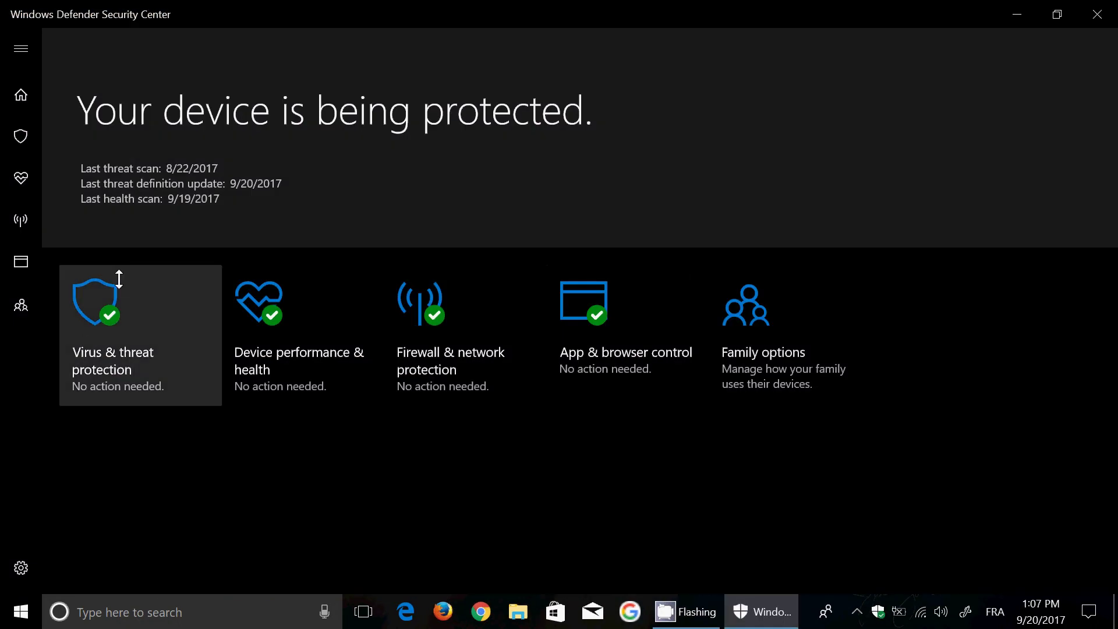
{"action": "left_click", "coordinate": [121, 375]}
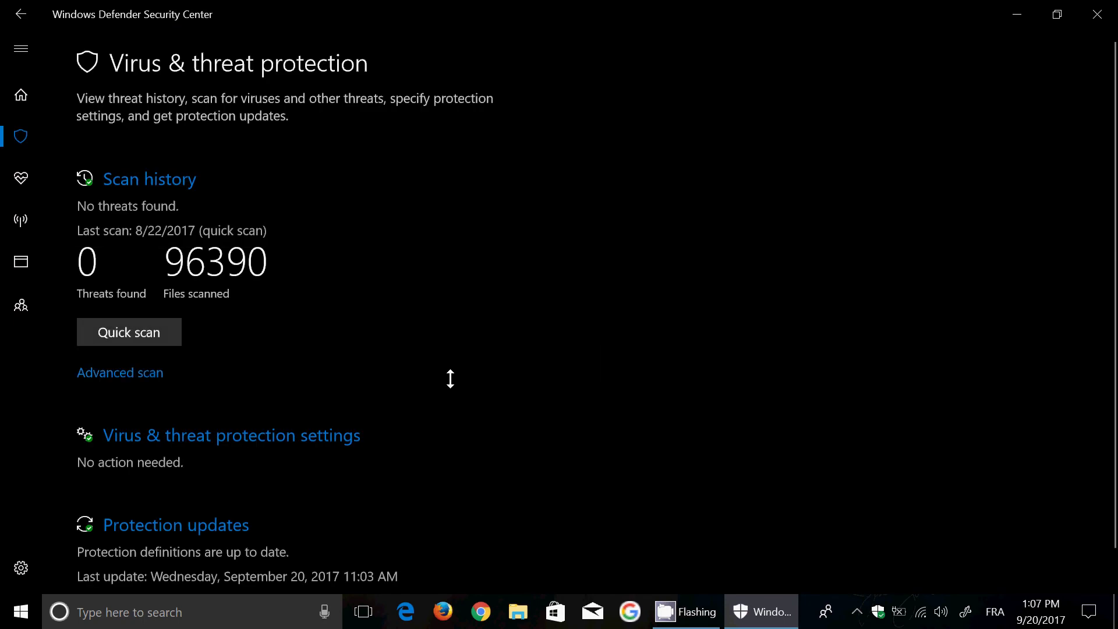
{"action": "scroll", "coordinate": [499, 379], "scroll_direction": "down", "scroll_amount": 1}
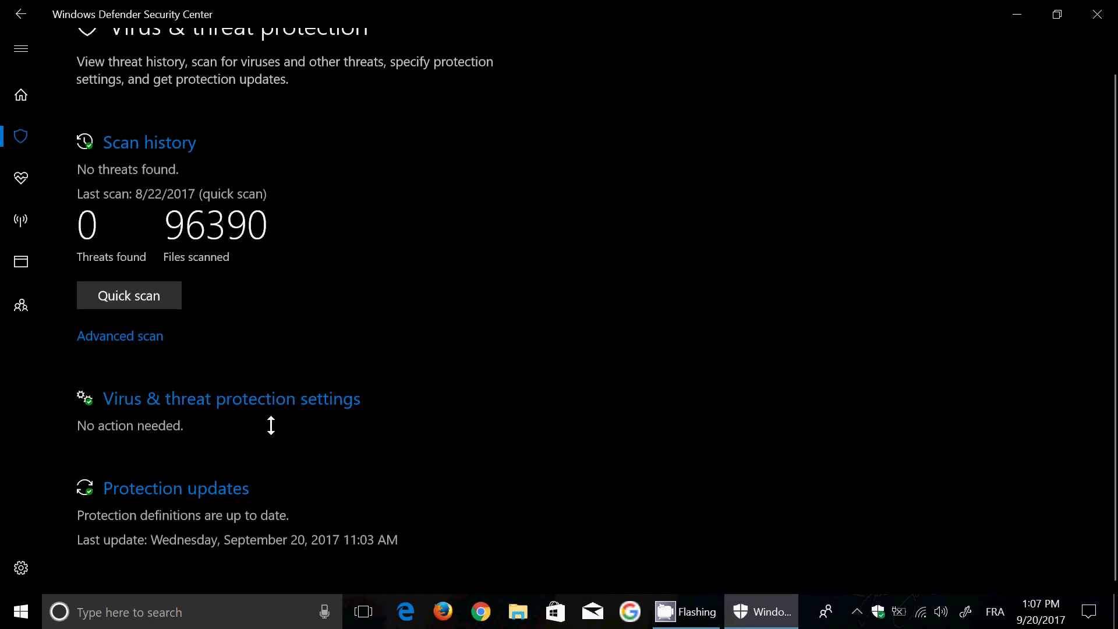
- Enter the Virus & threat protection settings page
{"action": "left_click", "coordinate": [275, 400]}
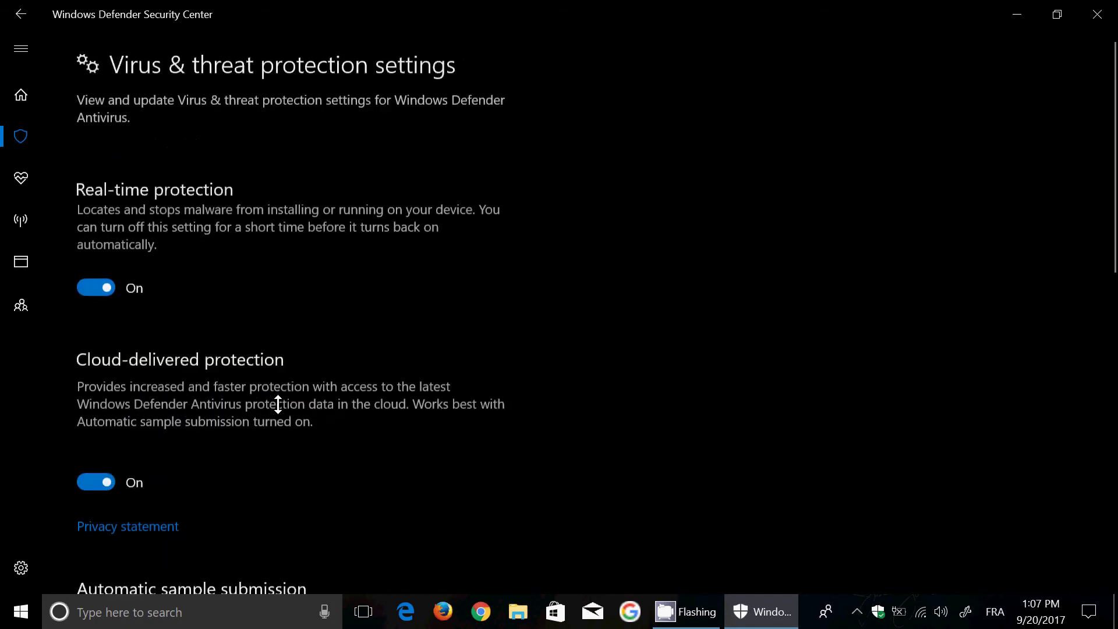
{"action": "scroll", "coordinate": [469, 405], "scroll_direction": "down", "scroll_amount": 5}
{"action": "scroll", "coordinate": [468, 404], "scroll_direction": "down", "scroll_amount": 2}
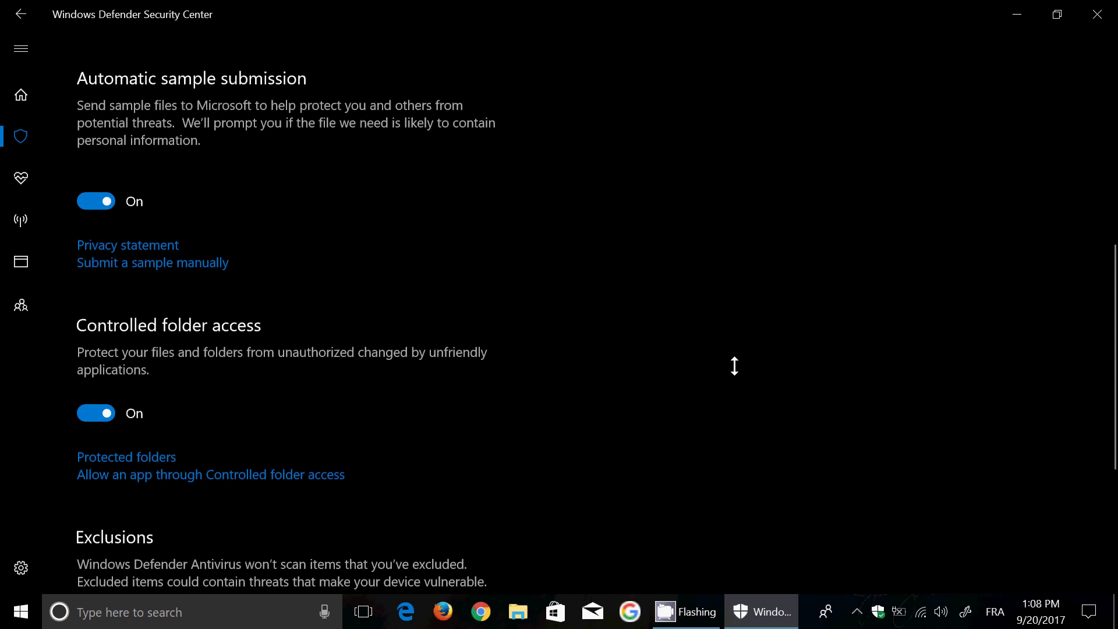
{"action": "left_click", "coordinate": [126, 456]}
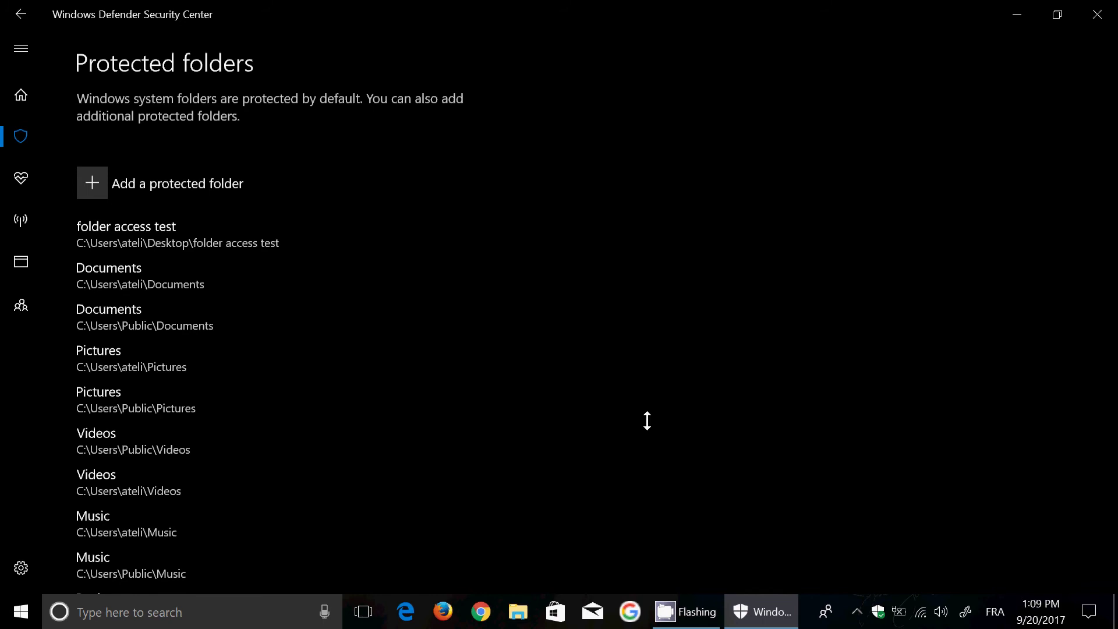
{"action": "scroll", "coordinate": [647, 421], "scroll_direction": "down", "scroll_amount": 3}
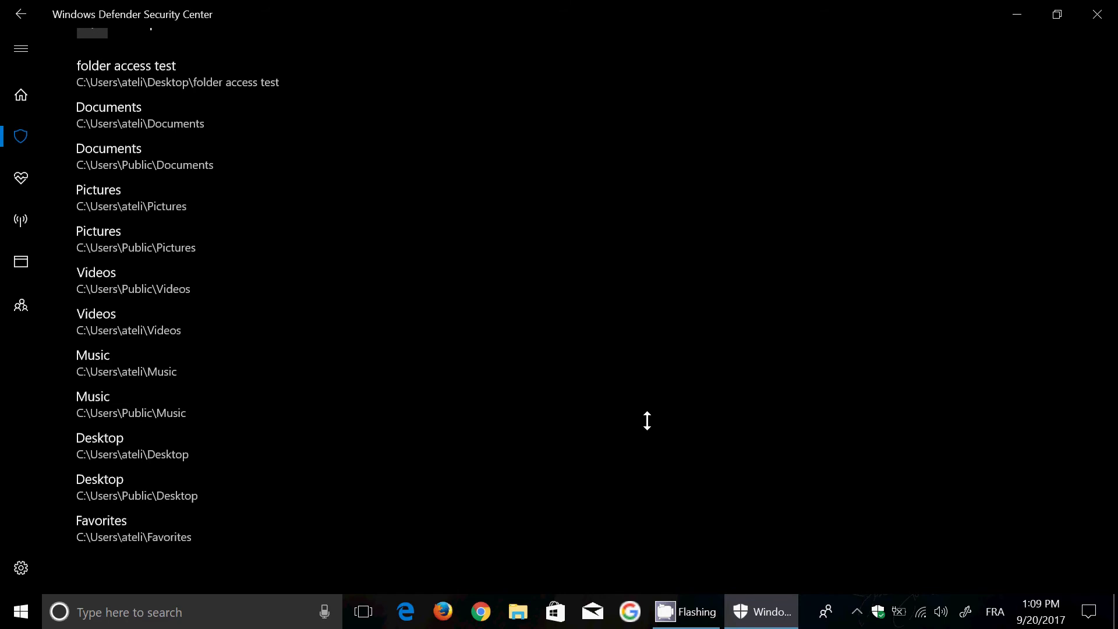
{"action": "scroll", "coordinate": [647, 421], "scroll_direction": "up", "scroll_amount": 4}
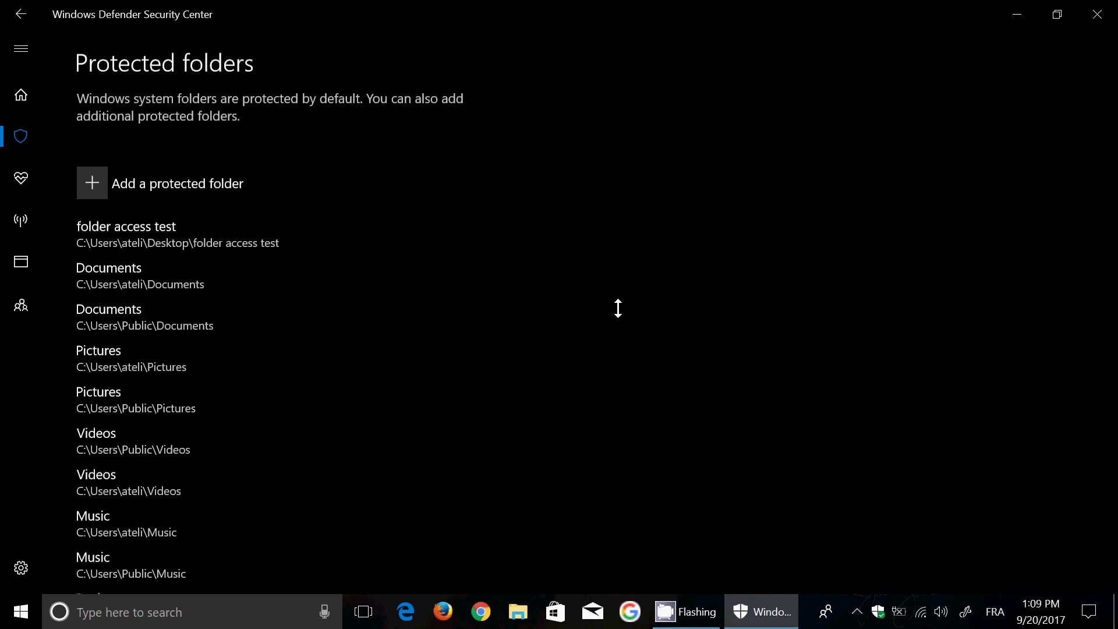
- Return from the Protected folders list to the protection settings page
{"action": "left_click", "coordinate": [22, 15]}
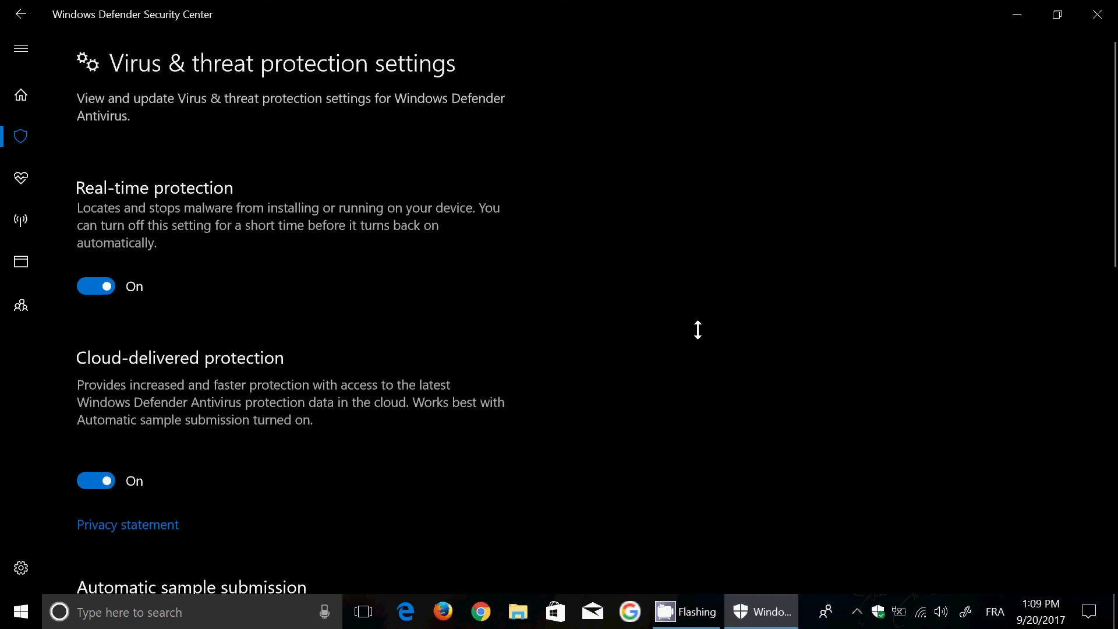
{"action": "scroll", "coordinate": [698, 330], "scroll_direction": "down", "scroll_amount": 2}
{"action": "scroll", "coordinate": [698, 329], "scroll_direction": "up", "scroll_amount": 2}
{"action": "scroll", "coordinate": [698, 330], "scroll_direction": "down", "scroll_amount": 4}
{"action": "scroll", "coordinate": [697, 330], "scroll_direction": "down", "scroll_amount": 5}
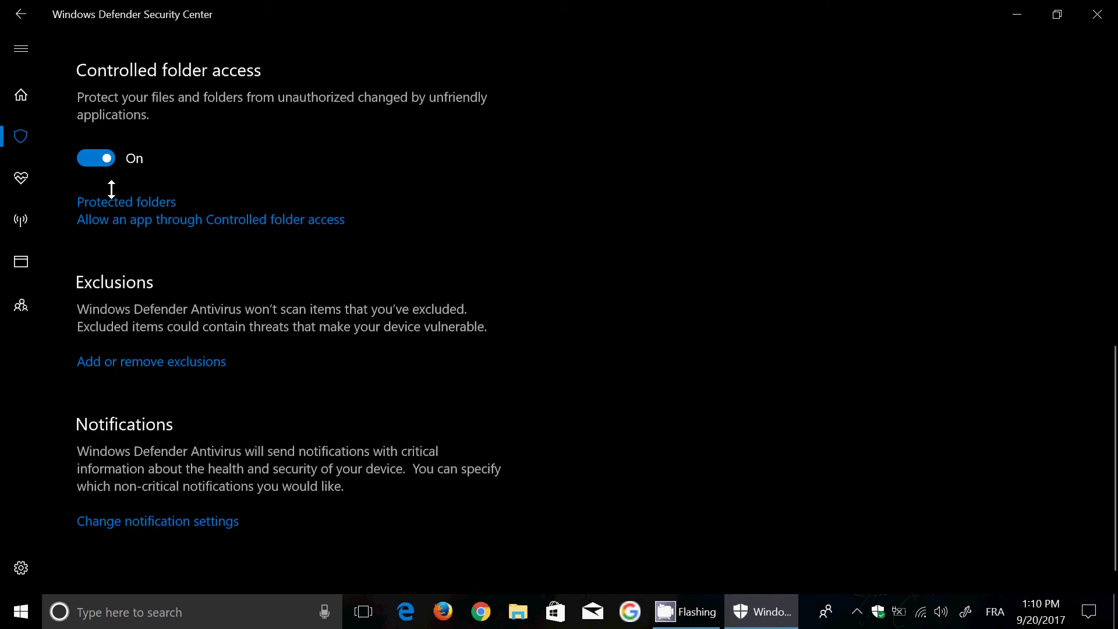
- Review the Protected folders list once more, then return to the protection settings
{"action": "left_click", "coordinate": [133, 204]}
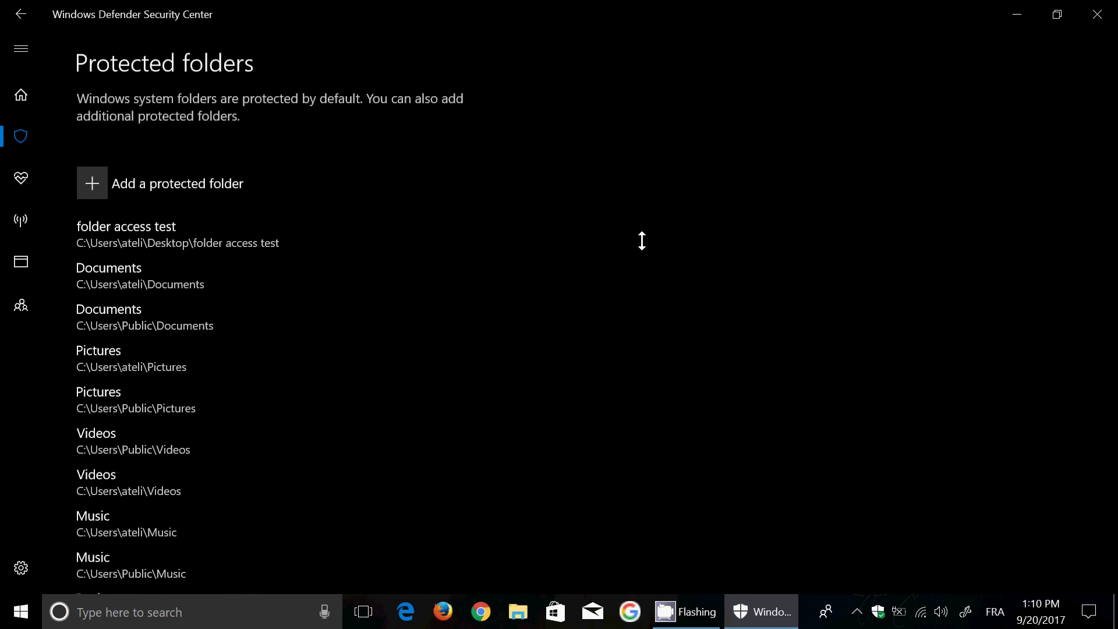
{"action": "left_click", "coordinate": [22, 15]}
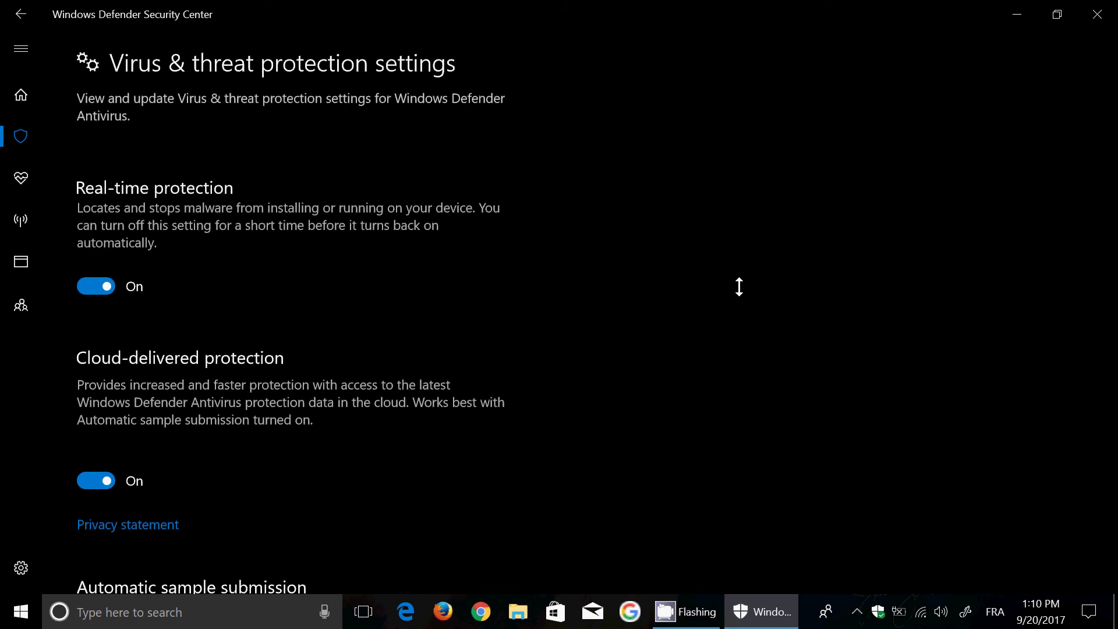
{"action": "scroll", "coordinate": [740, 287], "scroll_direction": "down", "scroll_amount": 4}
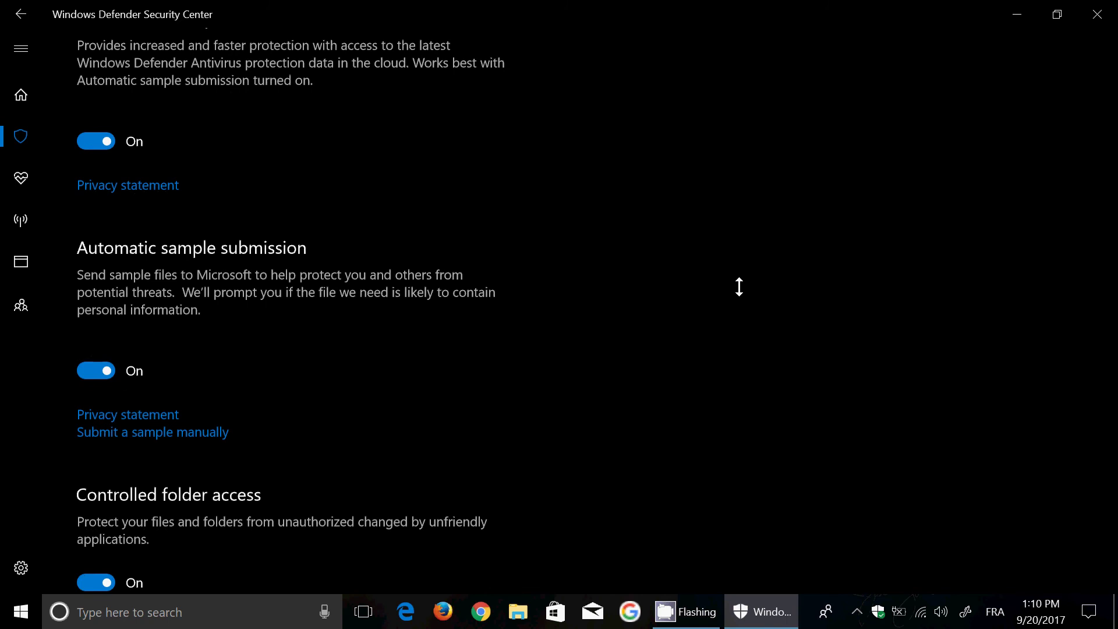
{"action": "scroll", "coordinate": [681, 320], "scroll_direction": "up", "scroll_amount": 2}
{"action": "scroll", "coordinate": [682, 319], "scroll_direction": "up", "scroll_amount": 2}
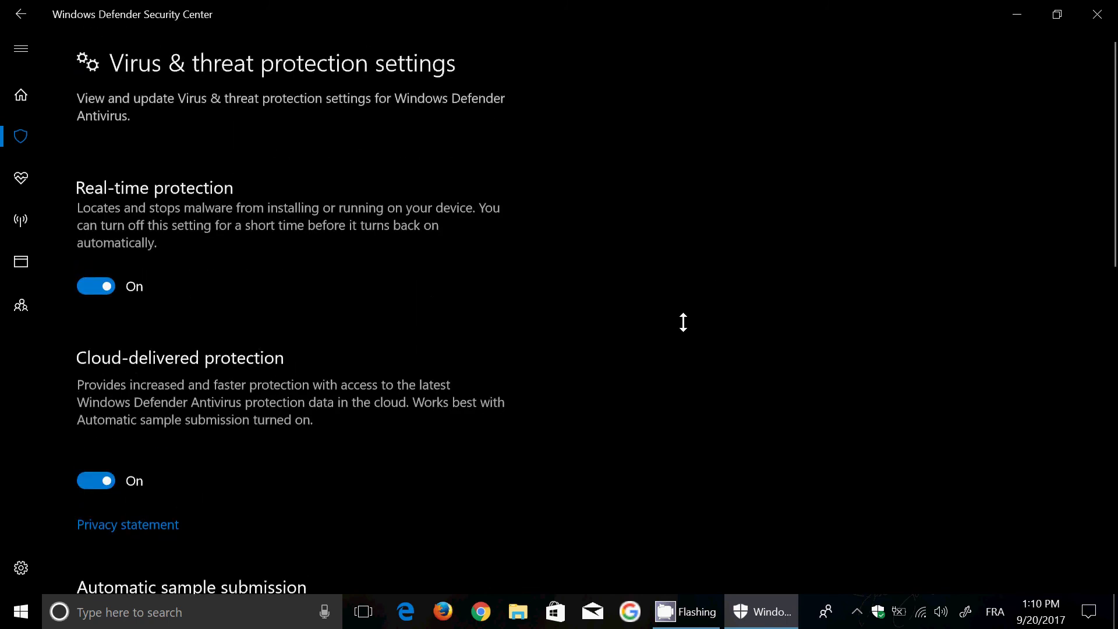
{"action": "scroll", "coordinate": [684, 322], "scroll_direction": "down", "scroll_amount": 4}
{"action": "scroll", "coordinate": [683, 323], "scroll_direction": "down", "scroll_amount": 4}
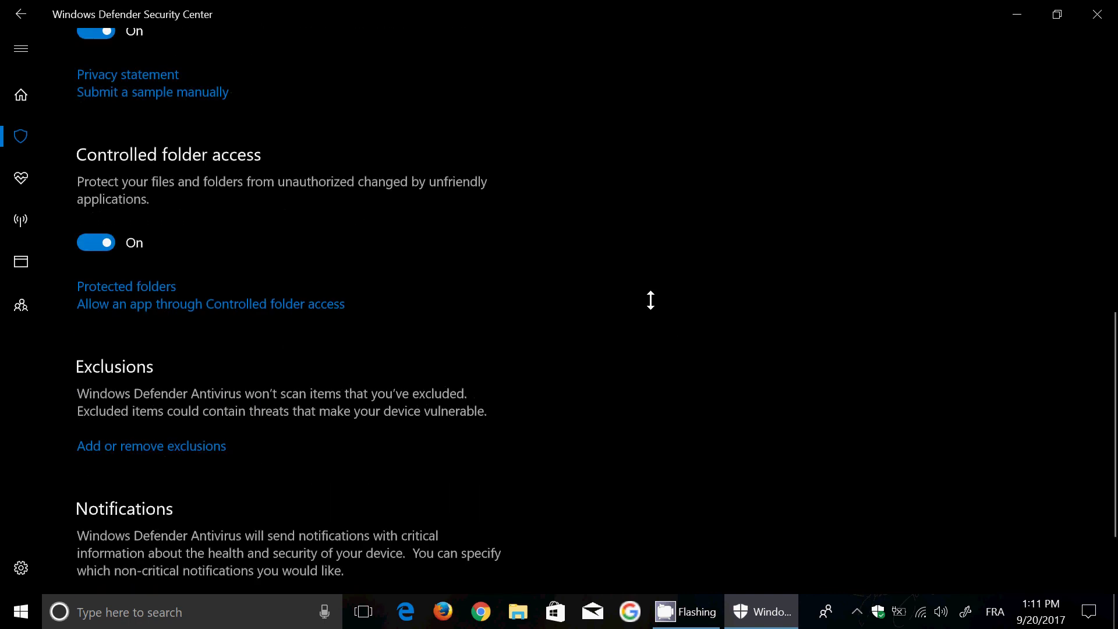
{"action": "left_click", "coordinate": [228, 305]}
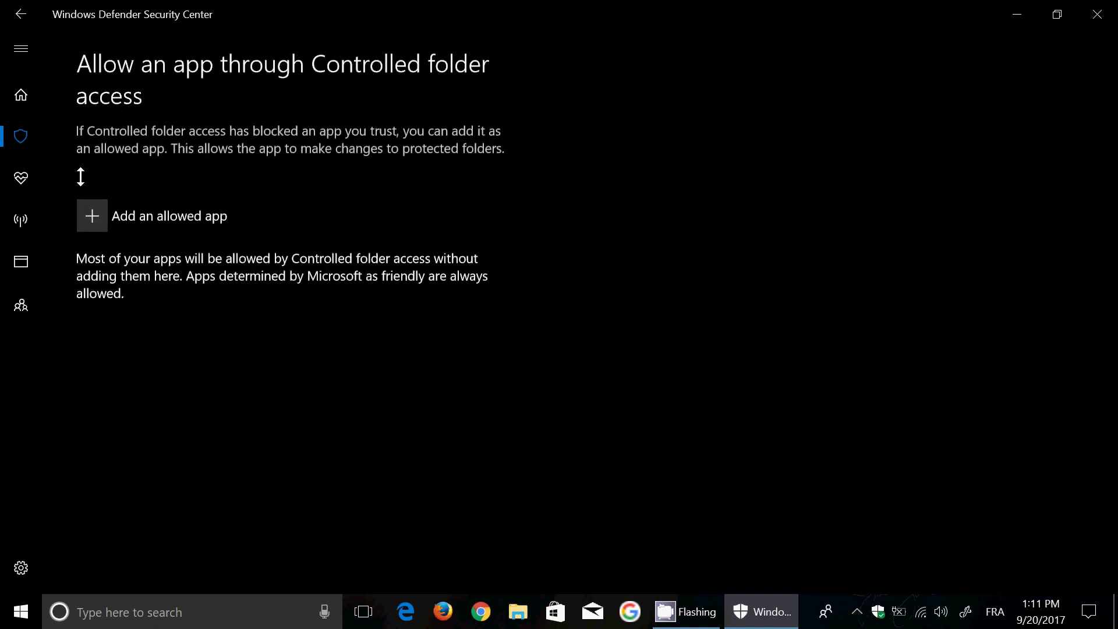
{"action": "left_click", "coordinate": [90, 218]}
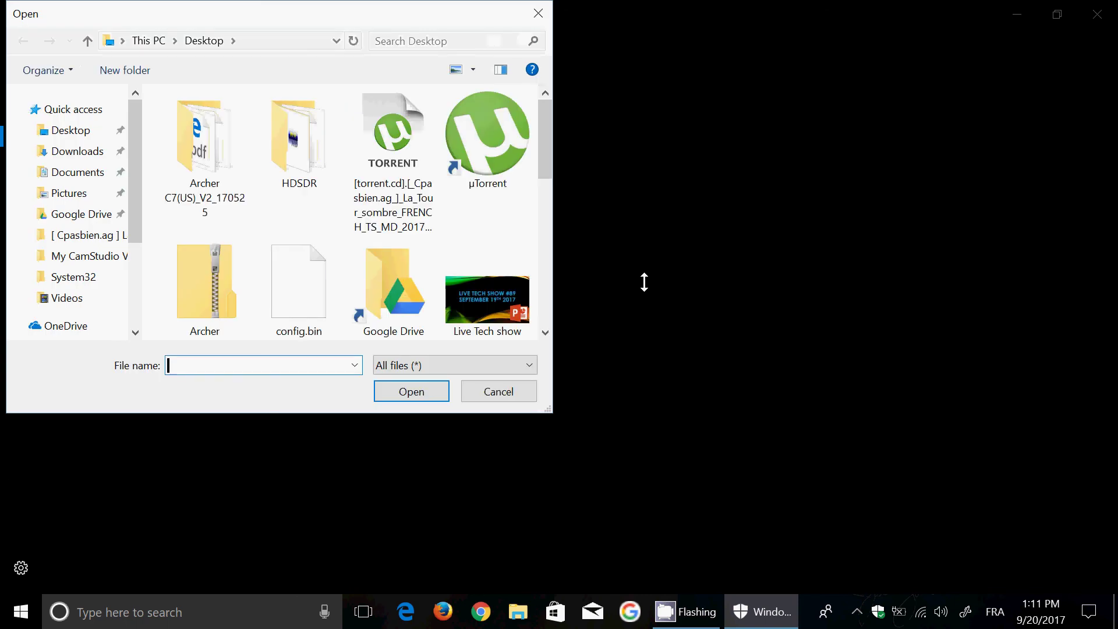
{"action": "scroll", "coordinate": [244, 208], "scroll_direction": "down", "scroll_amount": 2}
{"action": "scroll", "coordinate": [244, 209], "scroll_direction": "down", "scroll_amount": 3}
{"action": "scroll", "coordinate": [243, 207], "scroll_direction": "up", "scroll_amount": 4}
{"action": "scroll", "coordinate": [241, 207], "scroll_direction": "down", "scroll_amount": 4}
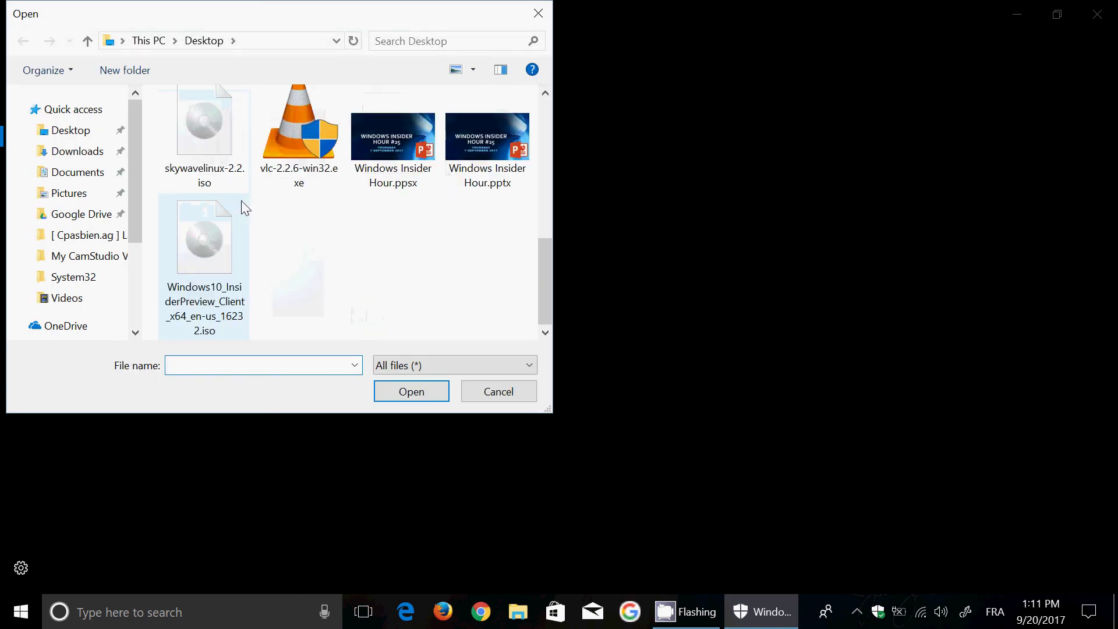
{"action": "left_click", "coordinate": [503, 400]}
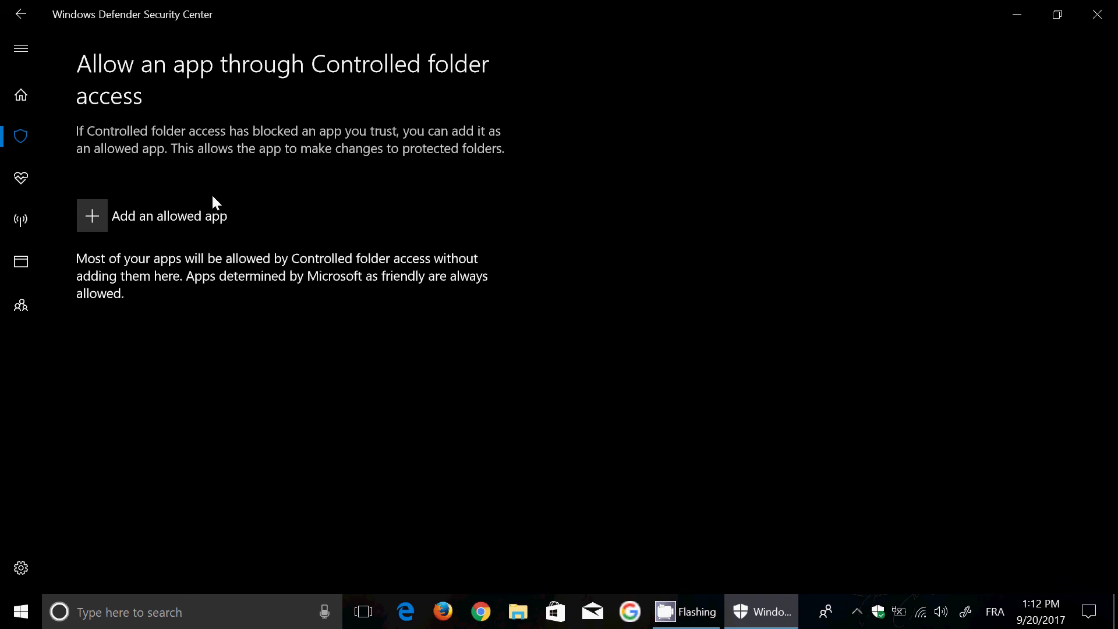
- Leave the allowed-apps page, close the security center and bring up the screen recorder from the tray
{"action": "left_click", "coordinate": [21, 14]}
{"action": "scroll", "coordinate": [682, 333], "scroll_direction": "down", "scroll_amount": 2}
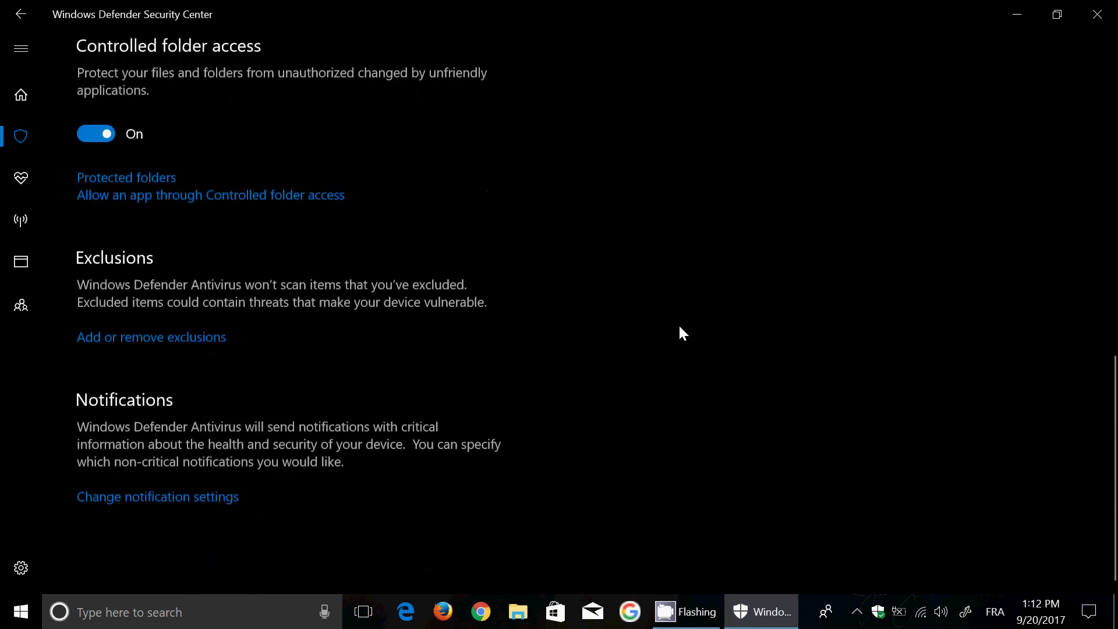
{"action": "scroll", "coordinate": [681, 334], "scroll_direction": "up", "scroll_amount": 6}
{"action": "scroll", "coordinate": [681, 333], "scroll_direction": "down", "scroll_amount": 3}
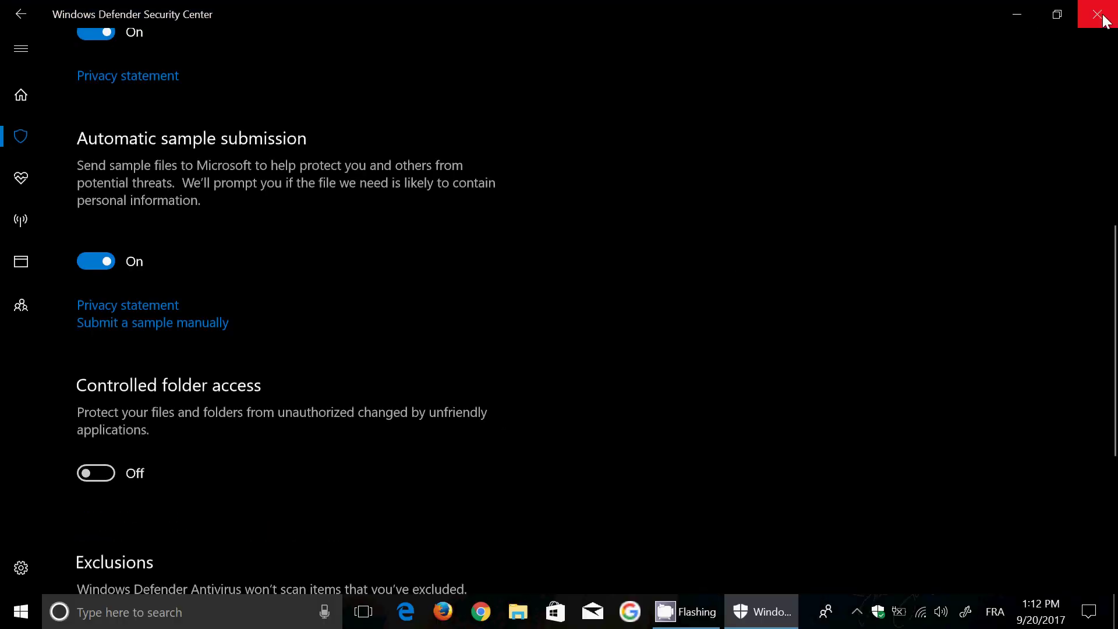
{"action": "left_click", "coordinate": [1097, 14]}
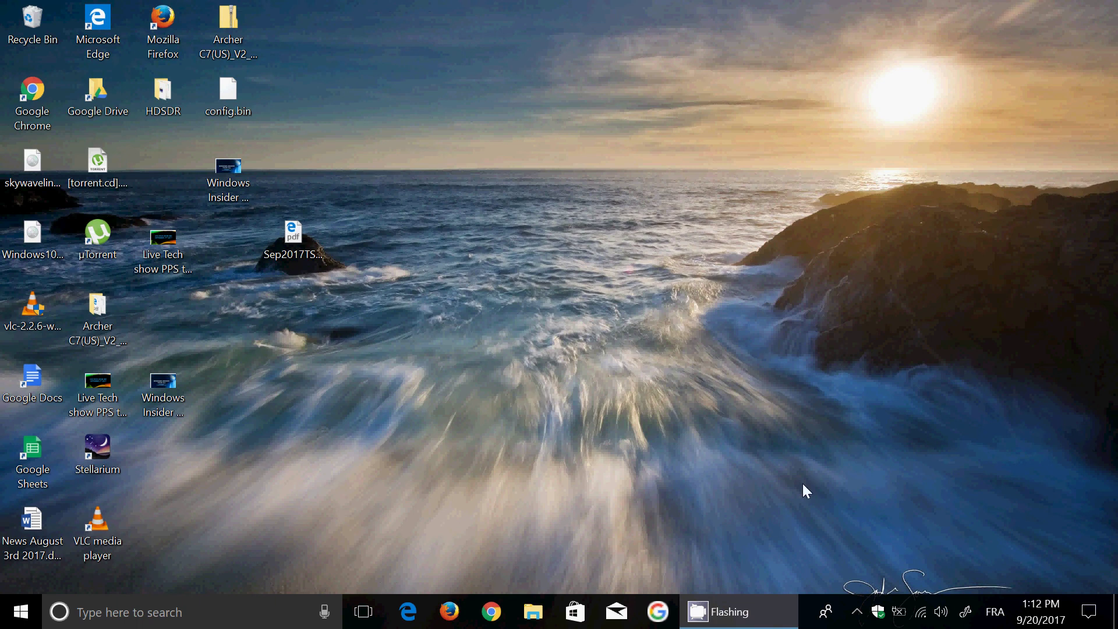
{"action": "left_click", "coordinate": [857, 612]}
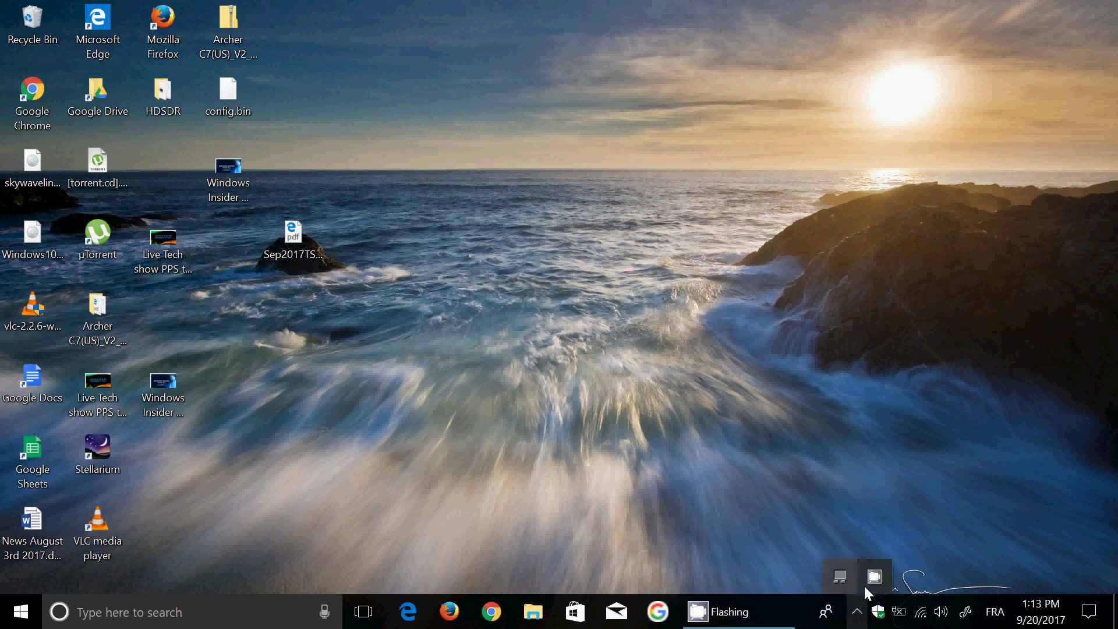
{"action": "left_click", "coordinate": [874, 577]}
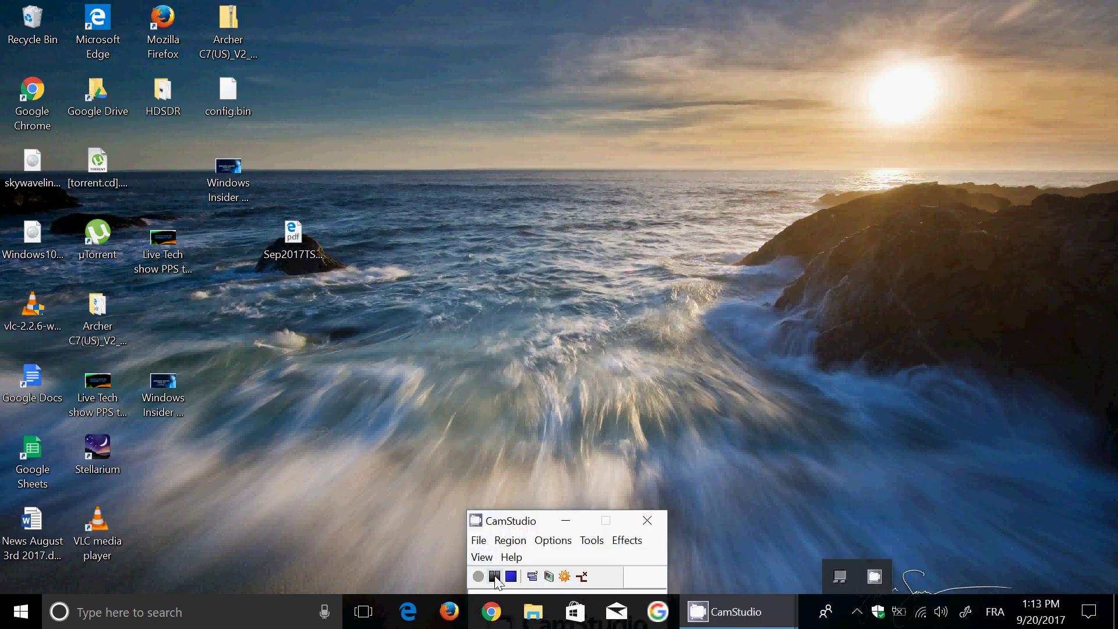